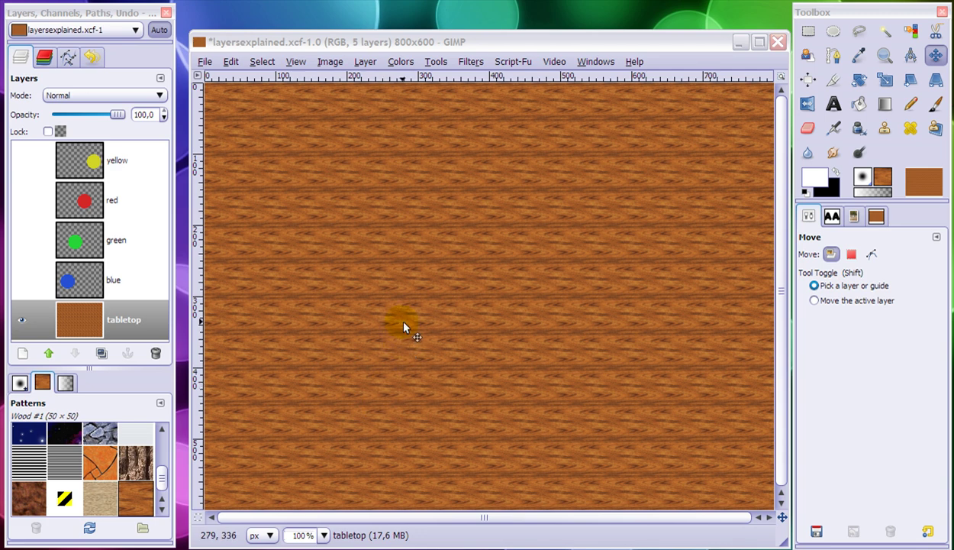
# Briefly show and hide the blue, green, red and yellow circle layers one by one to check each circle
pyautogui.click(20, 280)
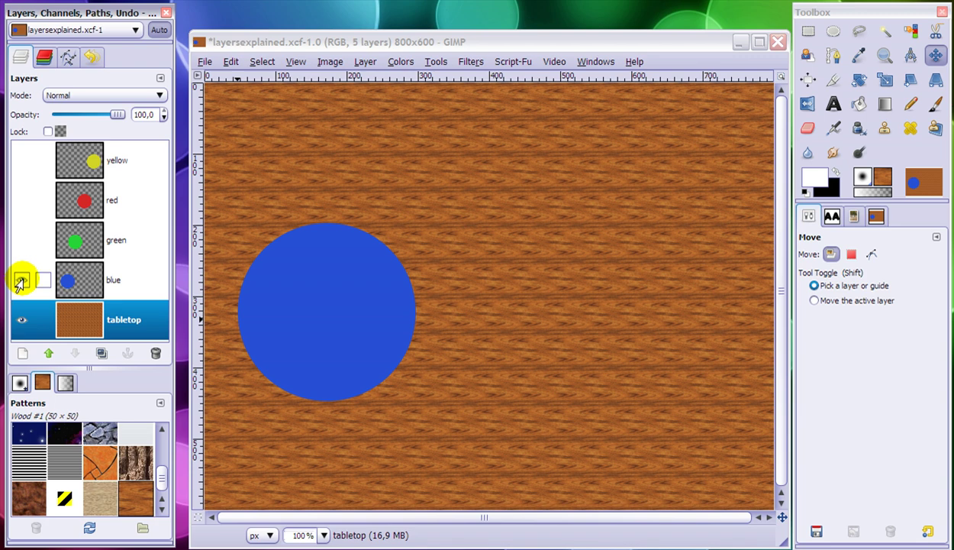
pyautogui.moveTo(376, 412); pyautogui.dragTo(655, 384)
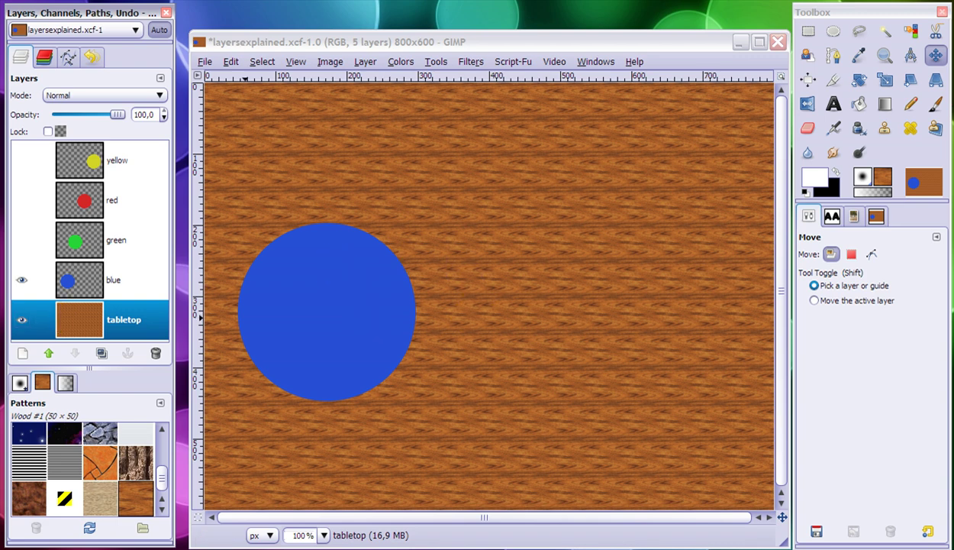
pyautogui.click(20, 279)
pyautogui.click(29, 244)
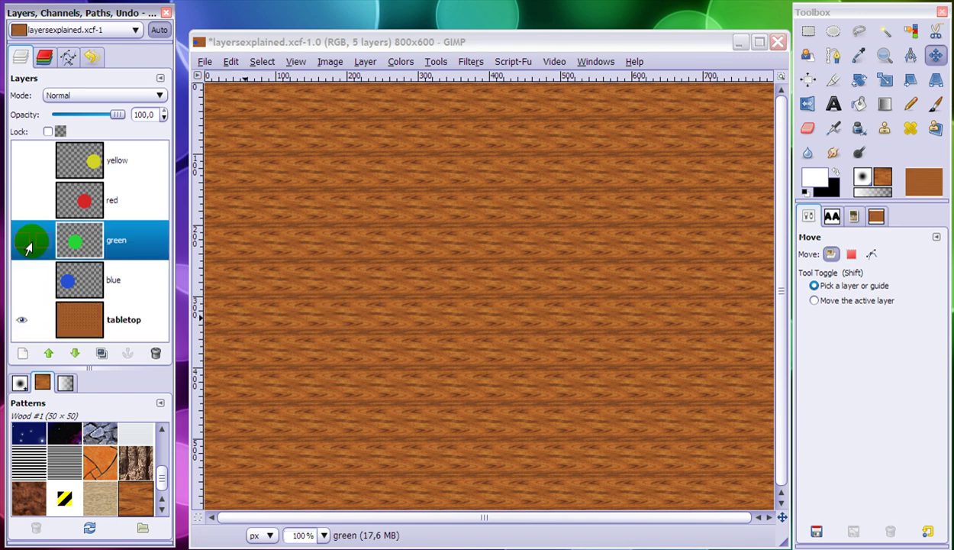
pyautogui.click(21, 243)
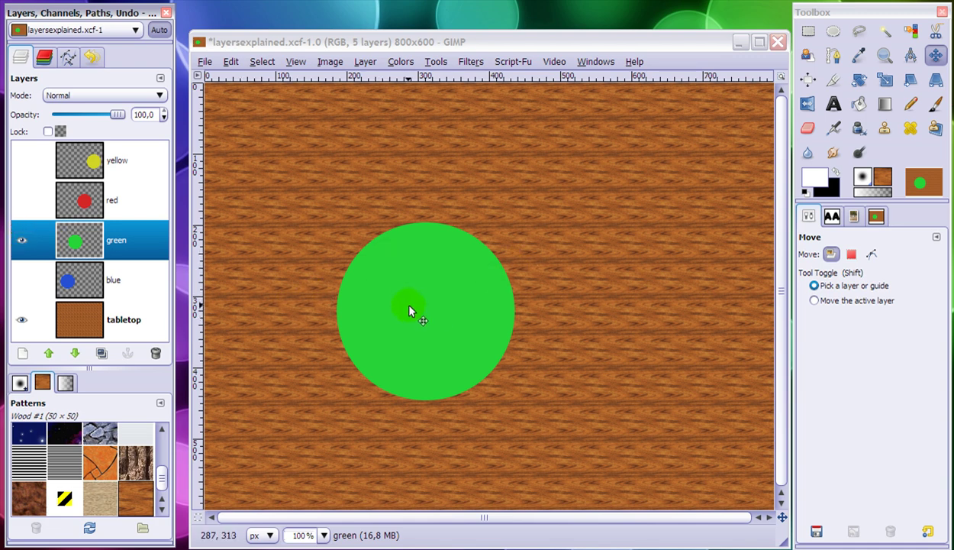
pyautogui.click(21, 241)
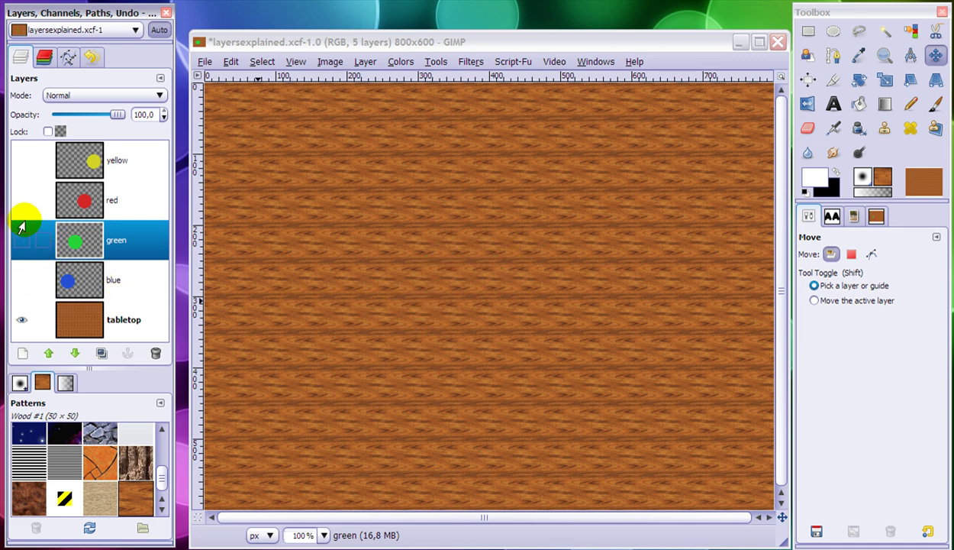
pyautogui.click(21, 201)
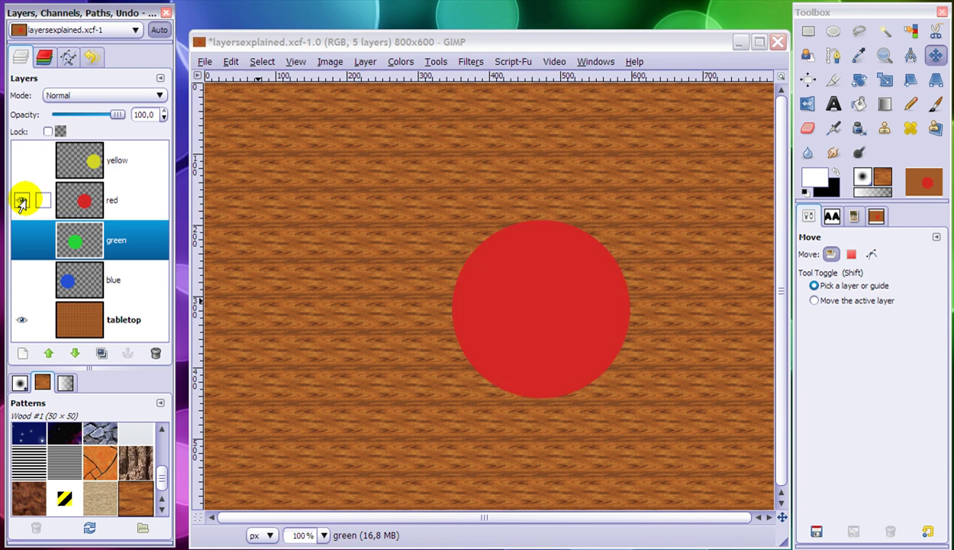
pyautogui.click(21, 202)
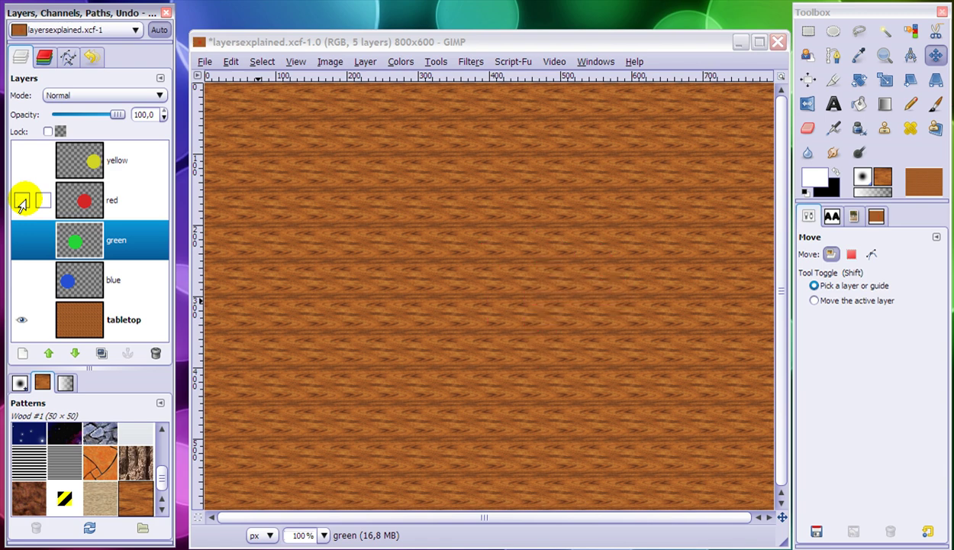
pyautogui.click(22, 162)
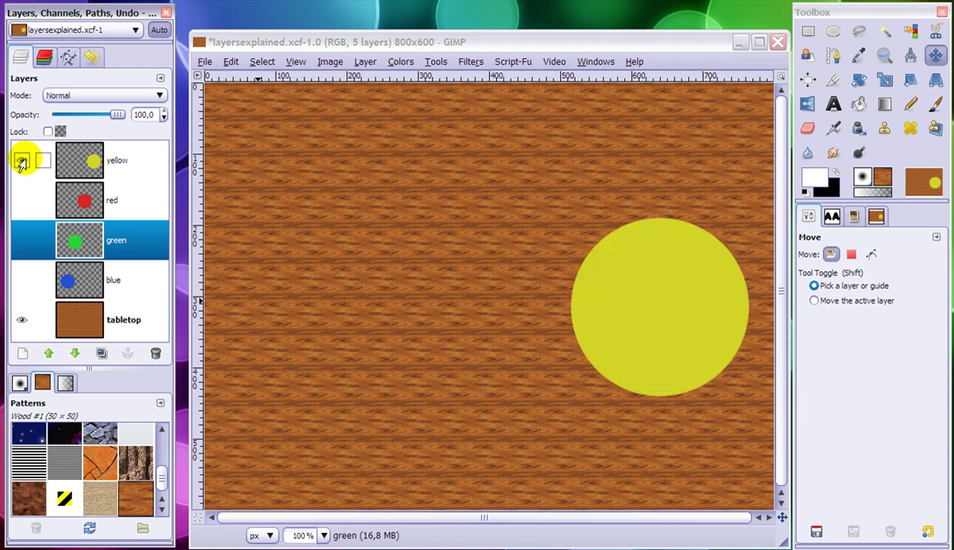
pyautogui.click(22, 162)
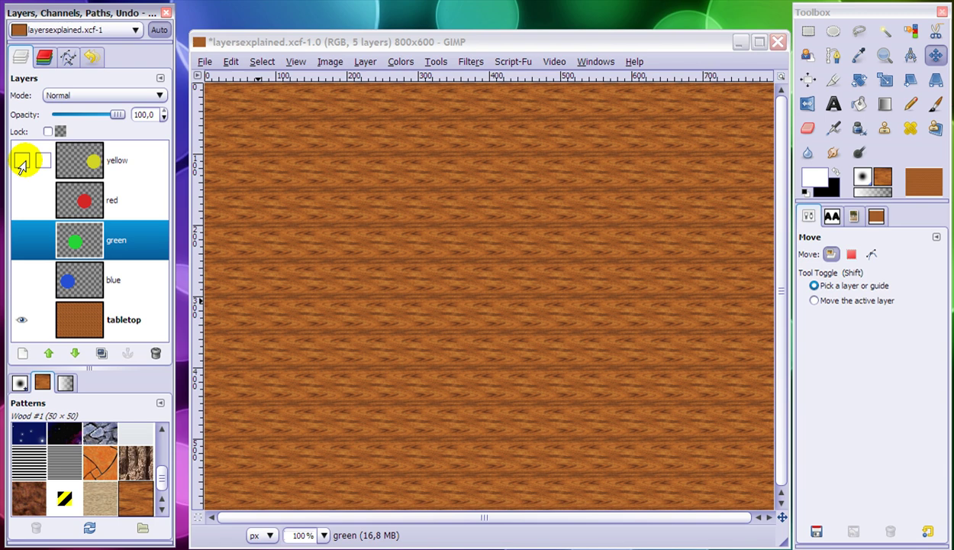
# Turn the blue, green, red and yellow layers on together, then select the yellow layer
pyautogui.click(21, 280)
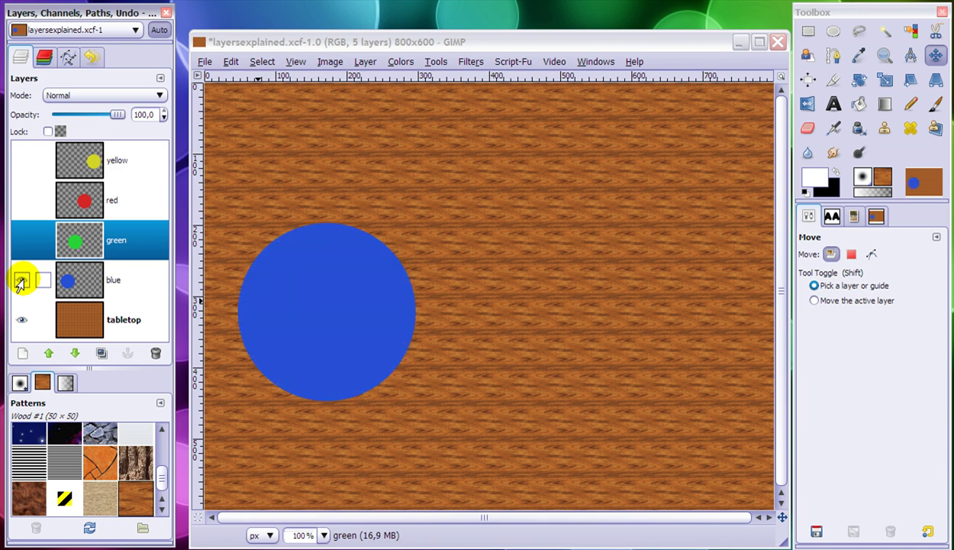
pyautogui.click(21, 243)
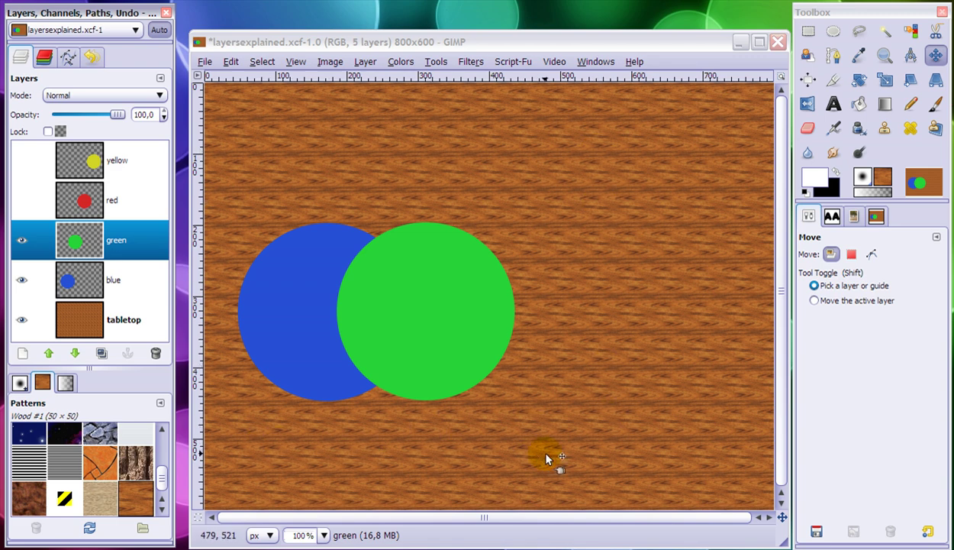
pyautogui.click(21, 200)
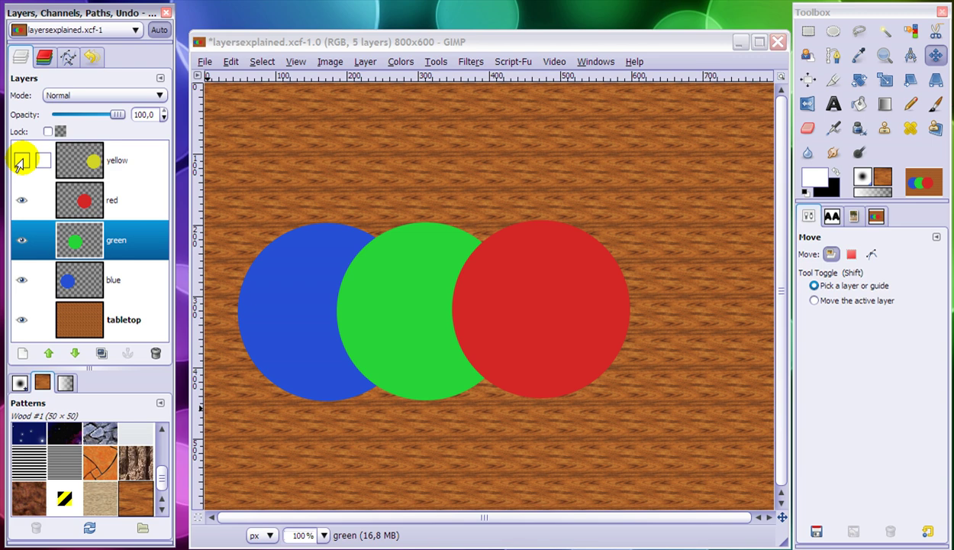
pyautogui.click(22, 162)
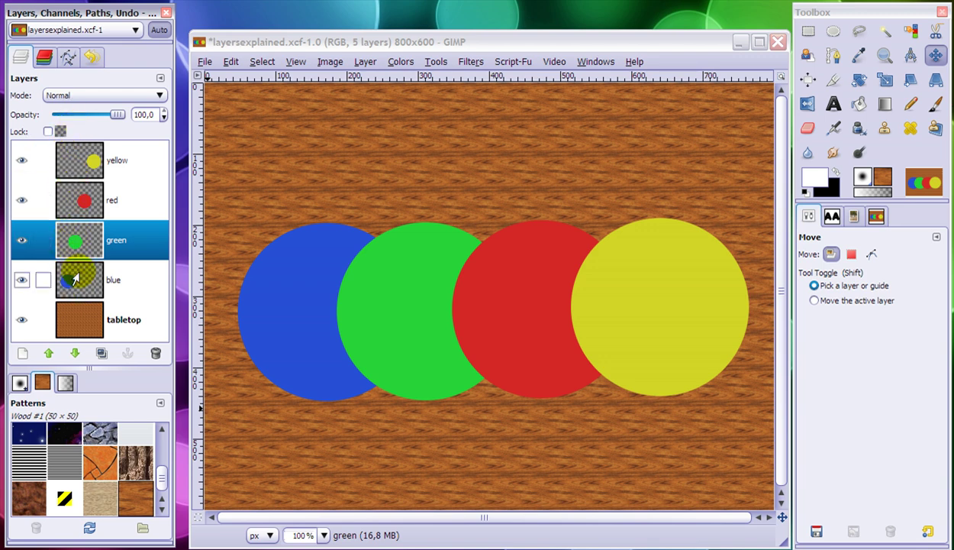
pyautogui.click(74, 156)
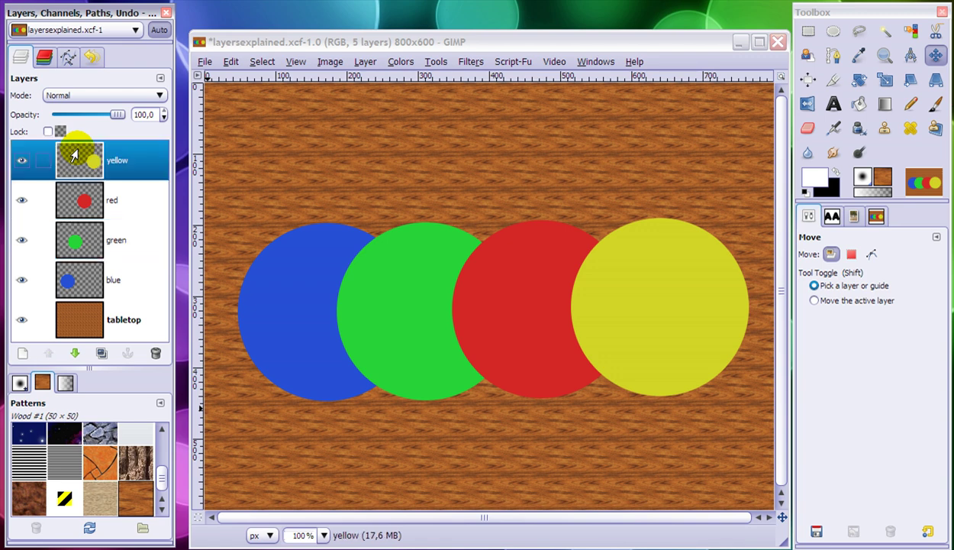
pyautogui.click(77, 197)
pyautogui.click(76, 237)
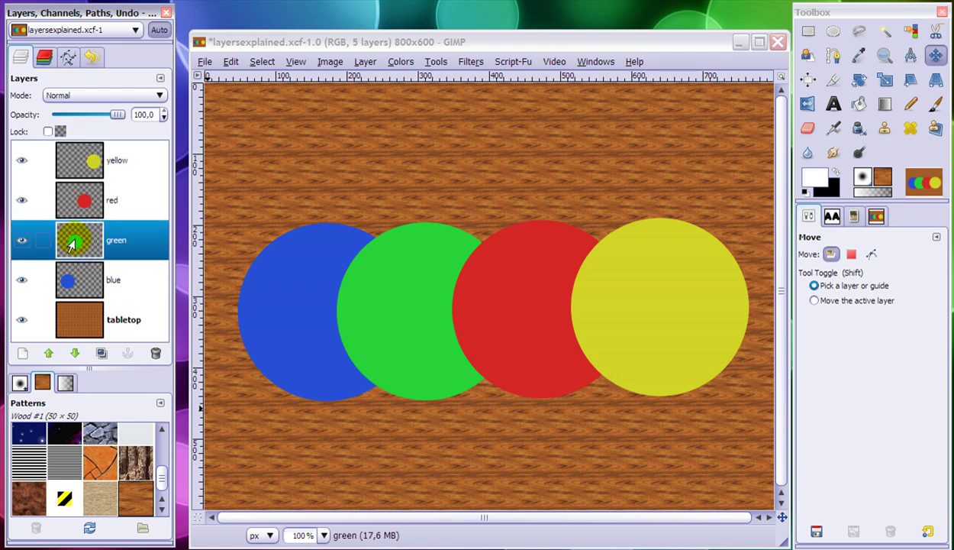
pyautogui.click(76, 279)
pyautogui.click(77, 320)
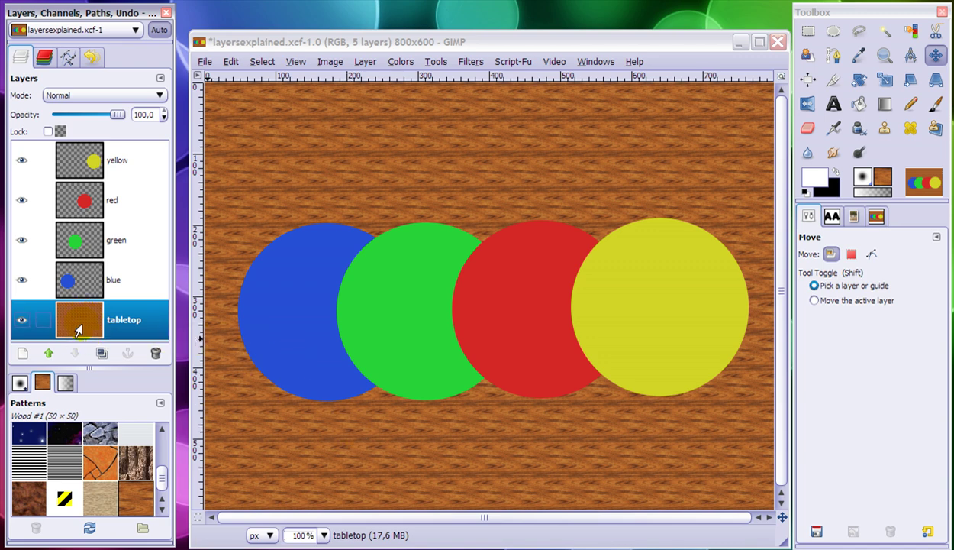
pyautogui.moveTo(77, 330); pyautogui.dragTo(85, 167)
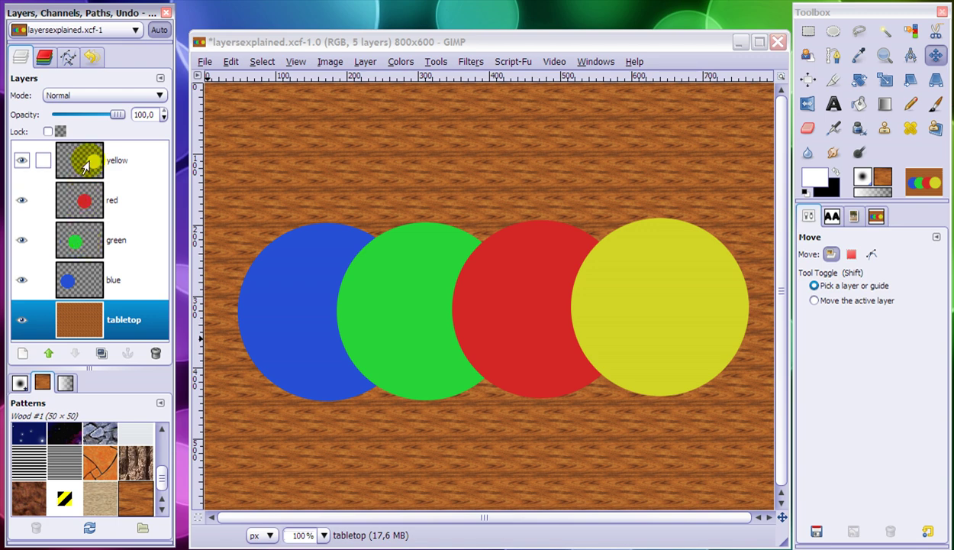
pyautogui.click(85, 166)
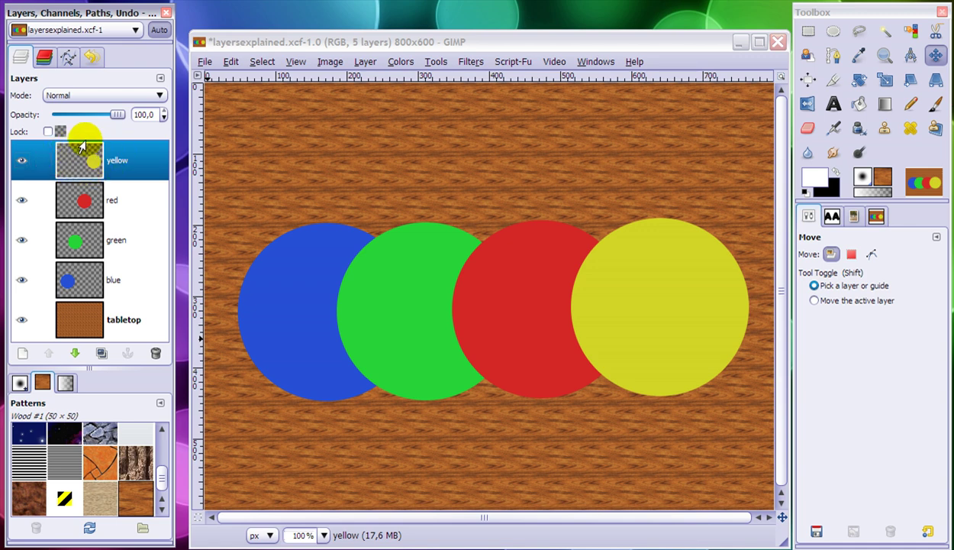
pyautogui.click(41, 174)
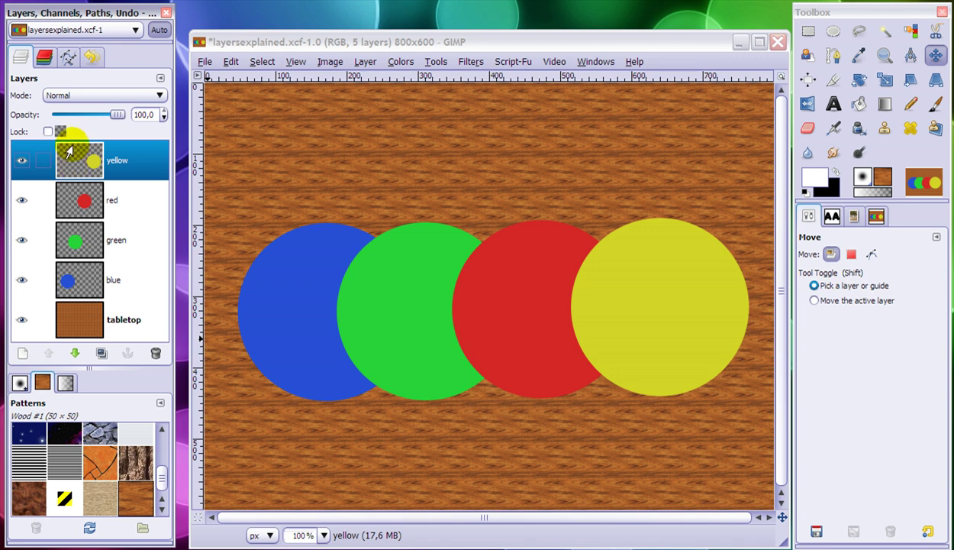
pyautogui.click(68, 205)
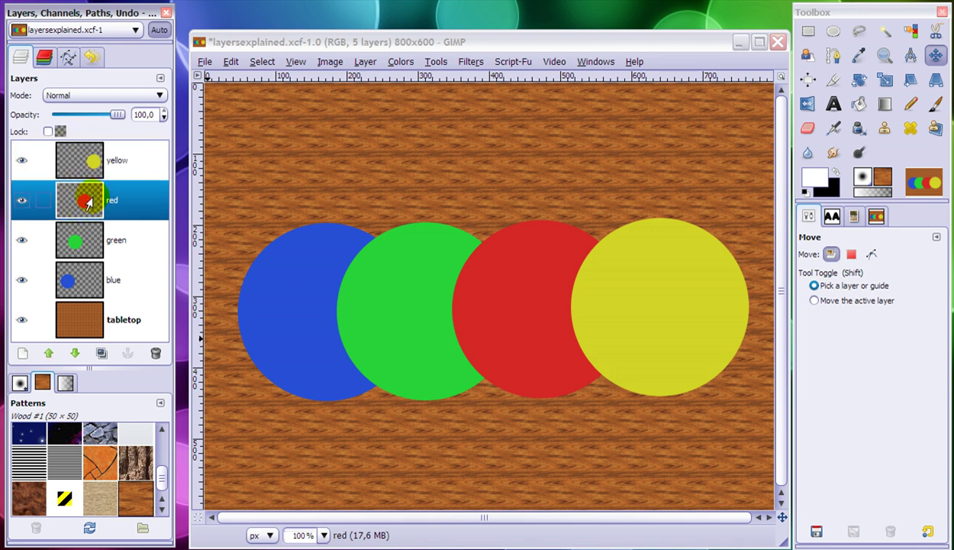
pyautogui.click(90, 248)
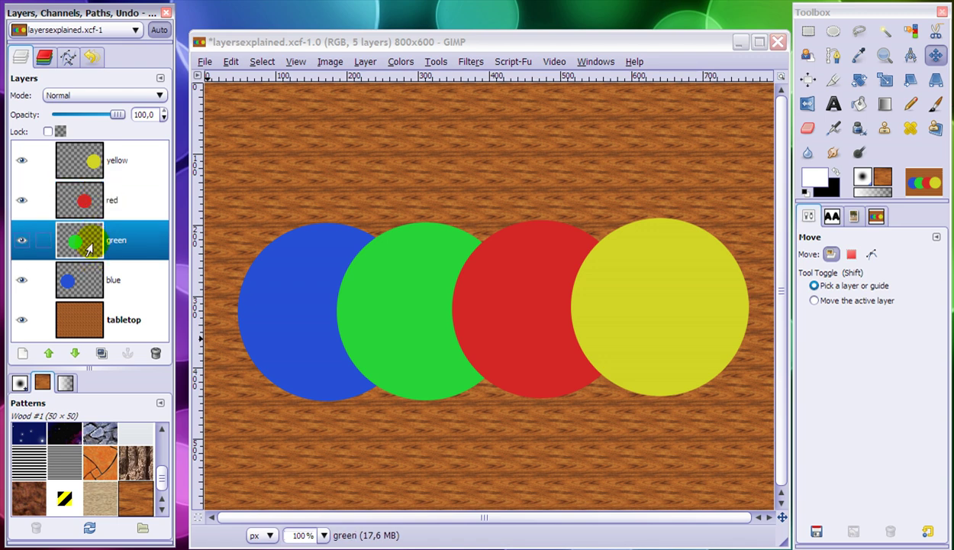
pyautogui.click(89, 277)
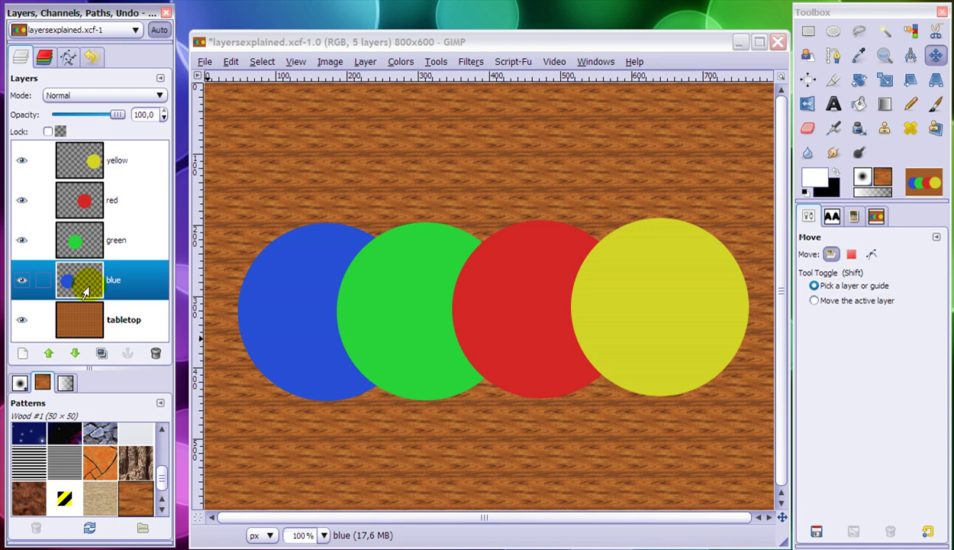
pyautogui.click(89, 158)
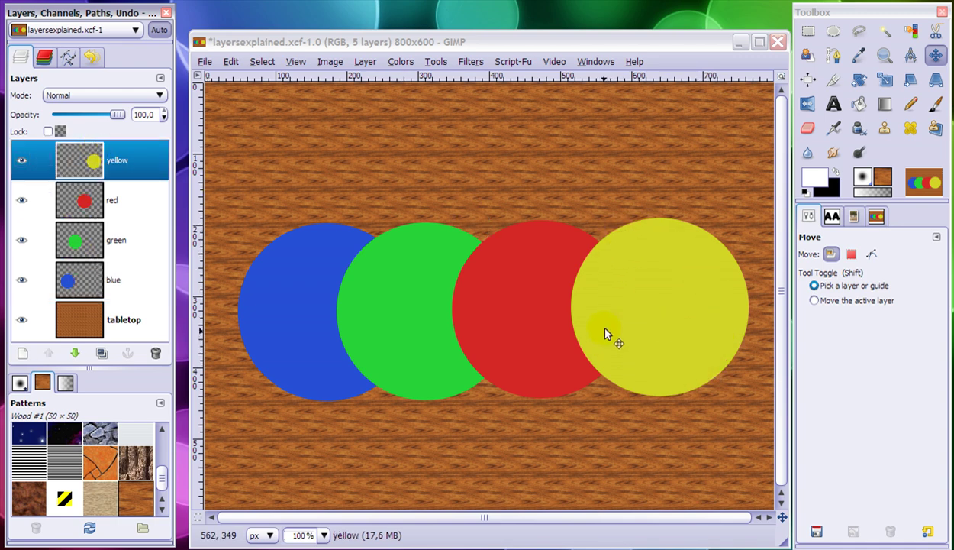
pyautogui.click(93, 332)
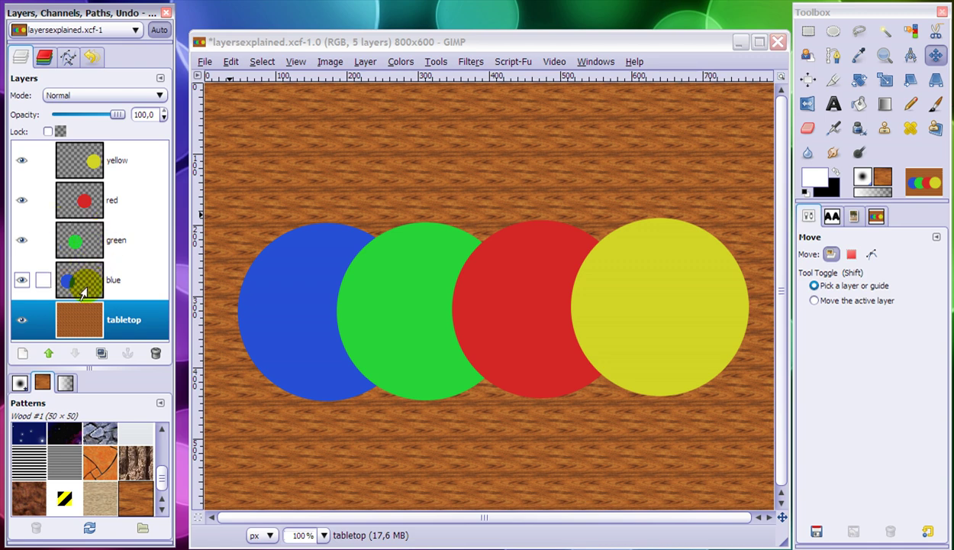
pyautogui.click(116, 211)
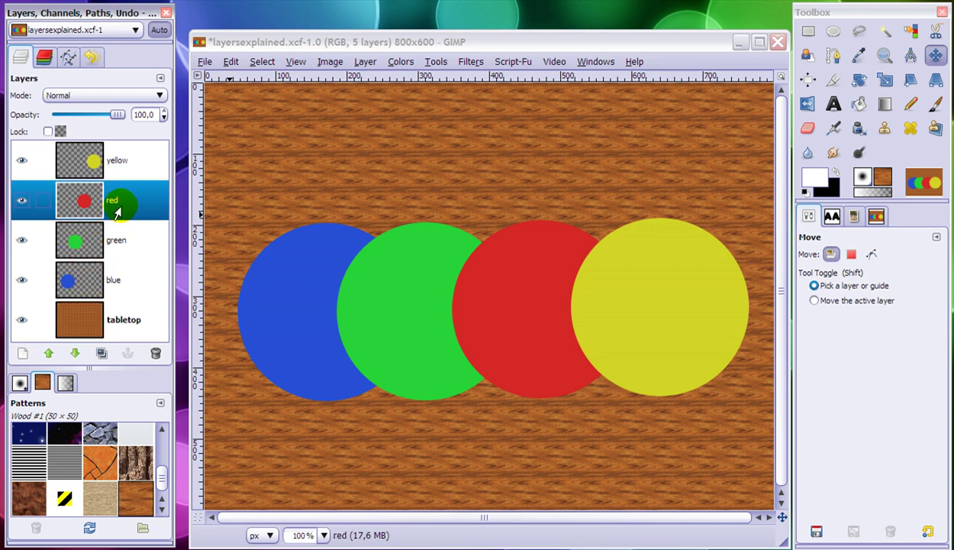
pyautogui.click(83, 203)
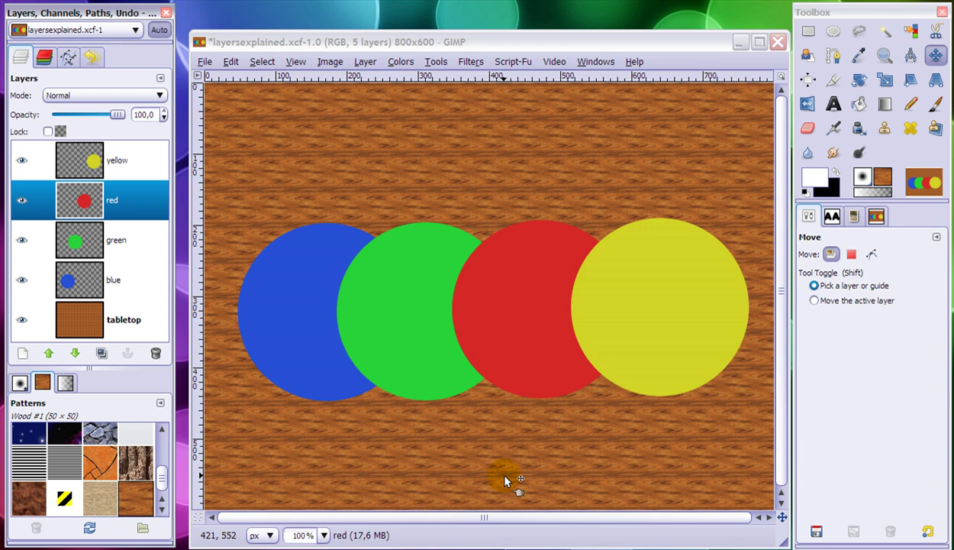
# Select the red layer and raise it above yellow with the Raise Layer arrow
pyautogui.moveTo(78, 161); pyautogui.dragTo(76, 210)
pyautogui.click(77, 210)
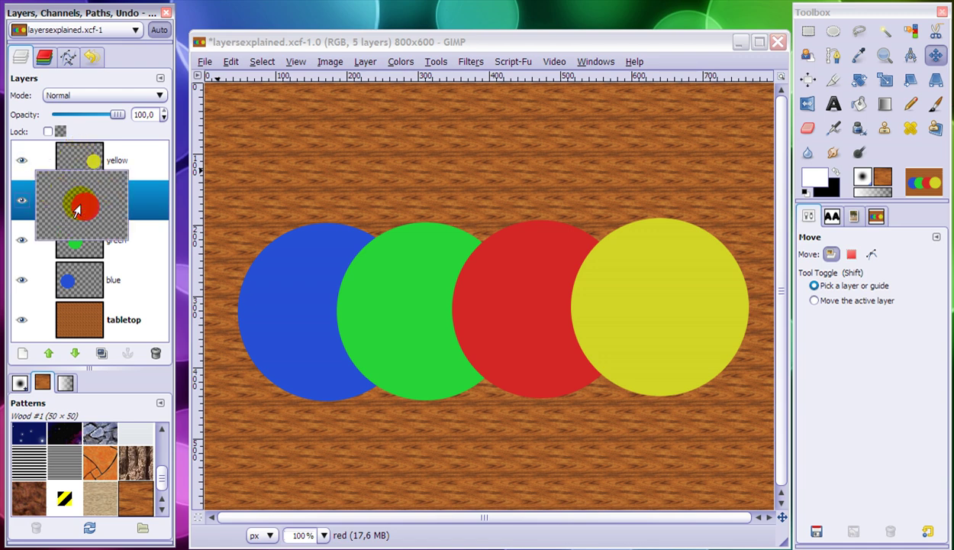
pyautogui.moveTo(76, 210); pyautogui.dragTo(65, 142)
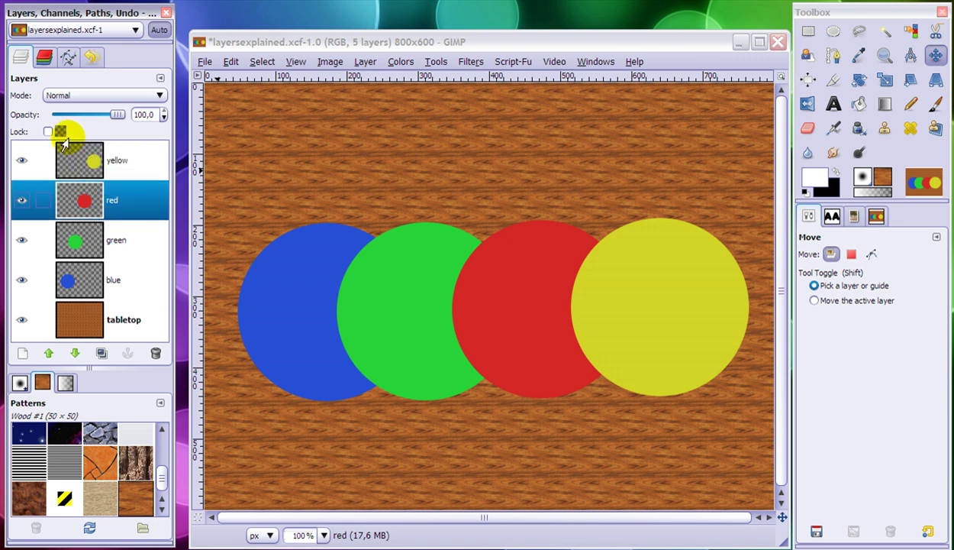
pyautogui.click(47, 353)
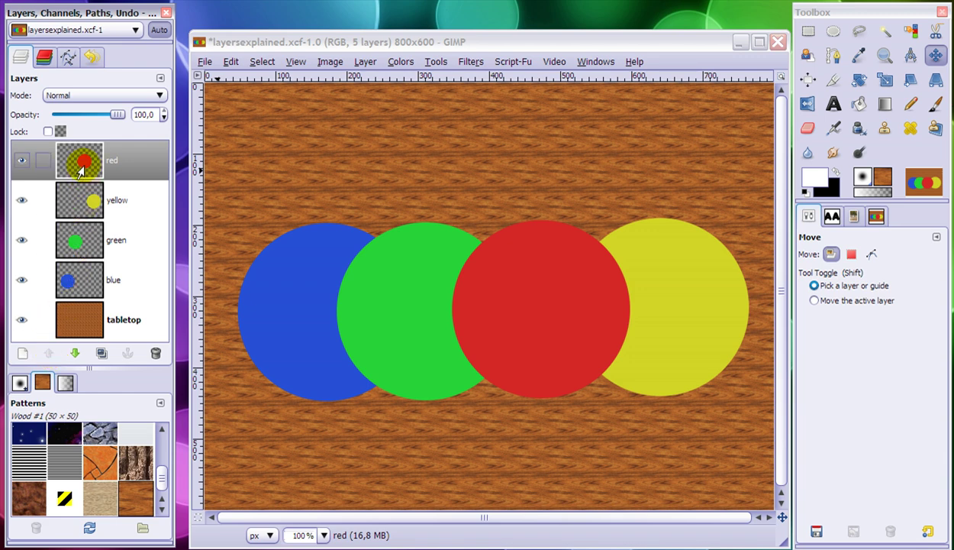